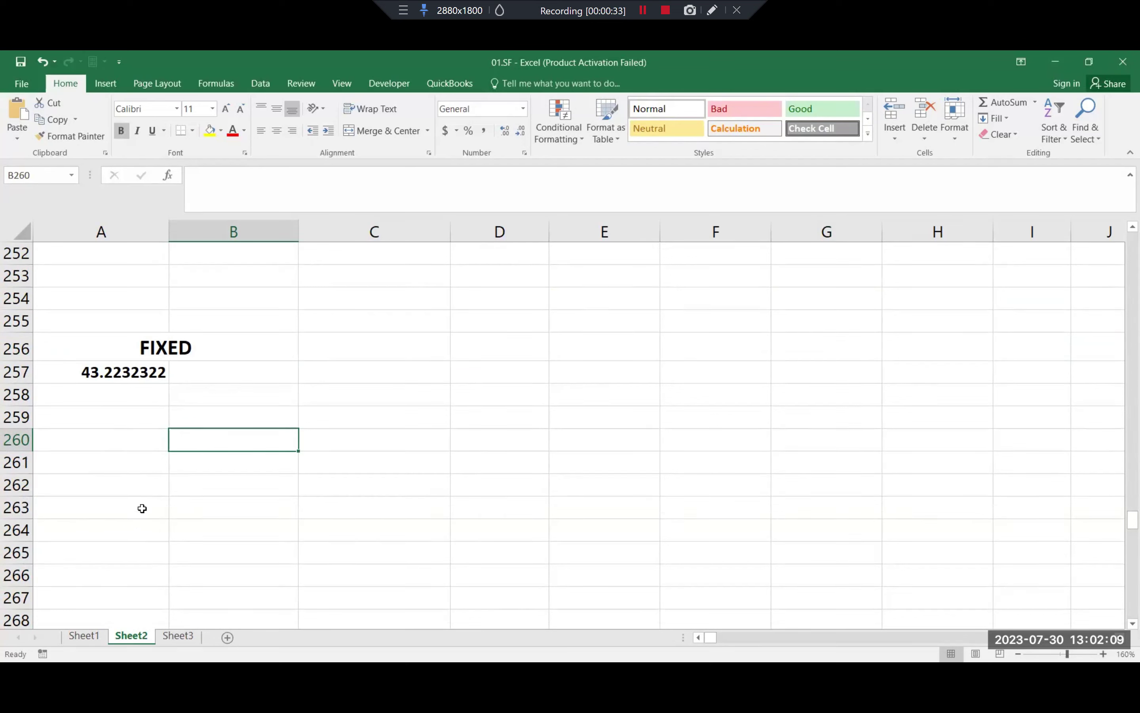
left_click(126, 377)
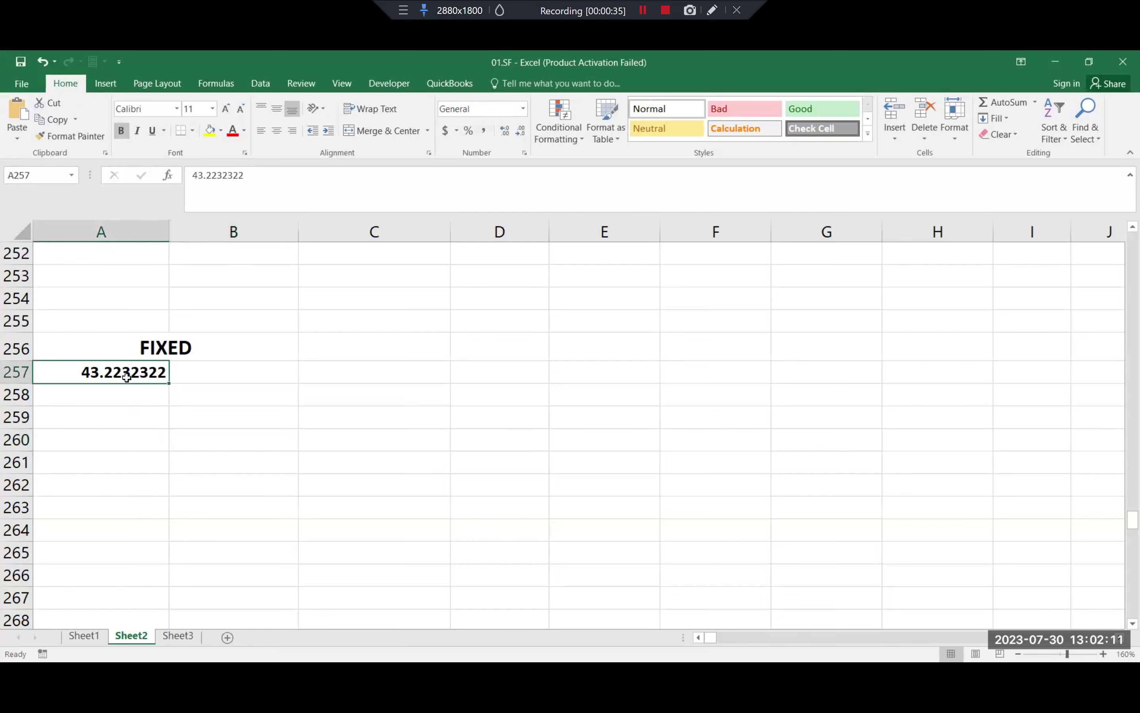
left_click_drag(127, 377, 120, 491)
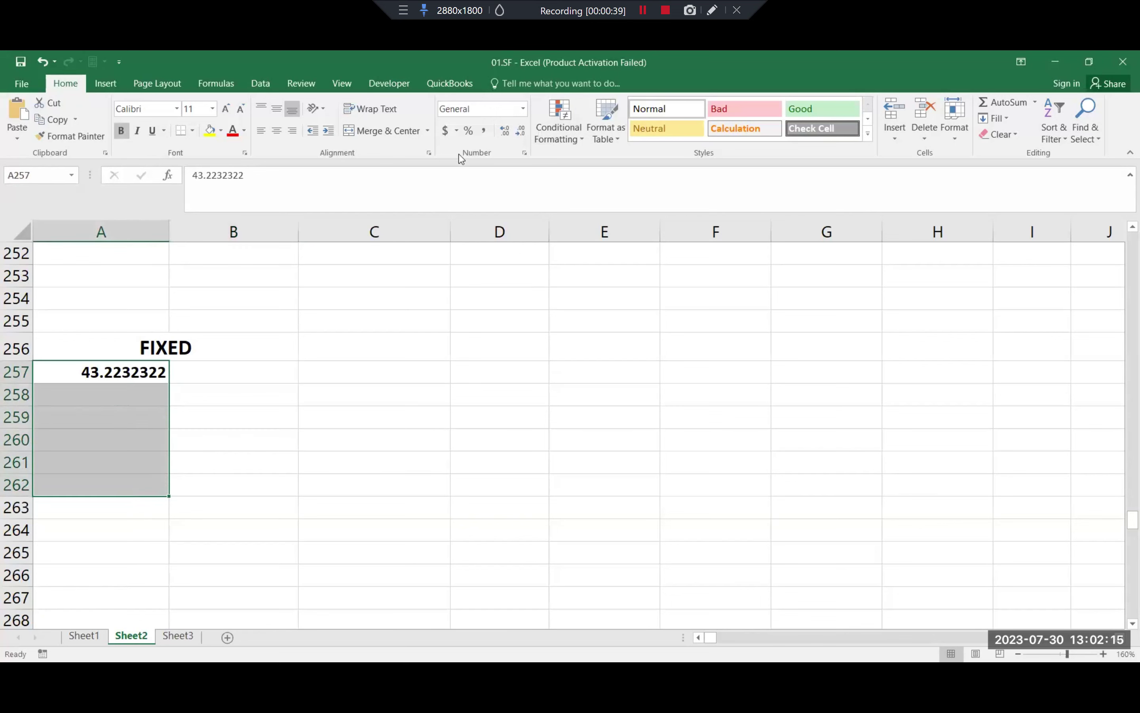
key("ctrl+1")
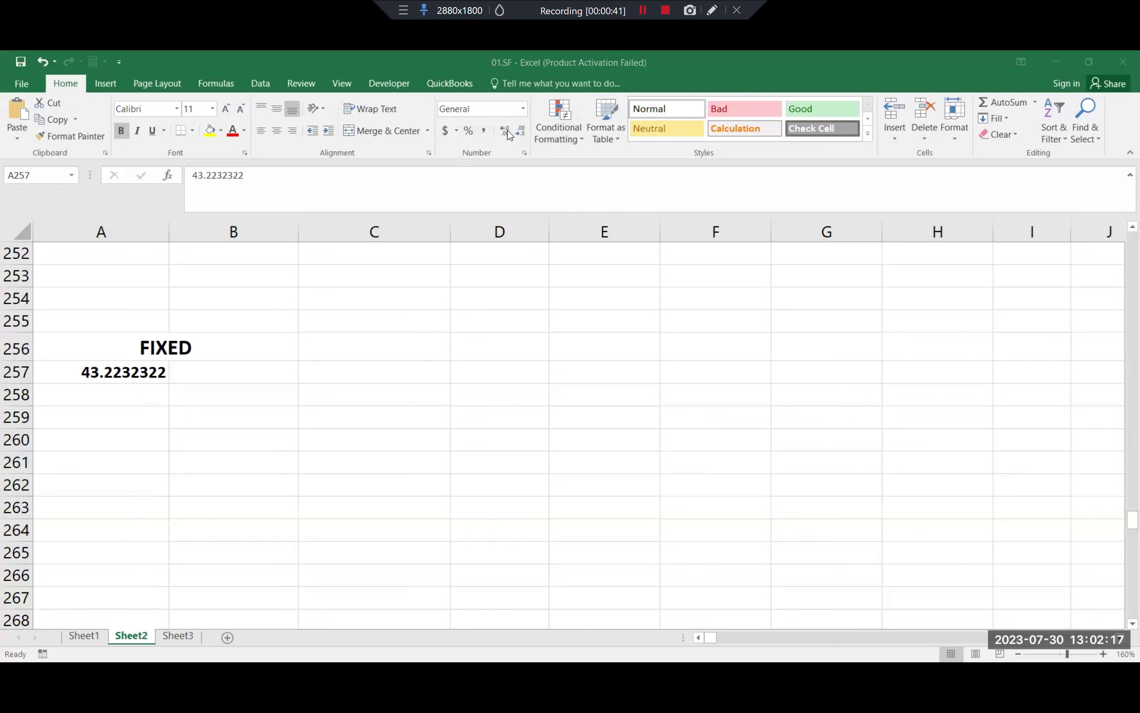
left_click(508, 131)
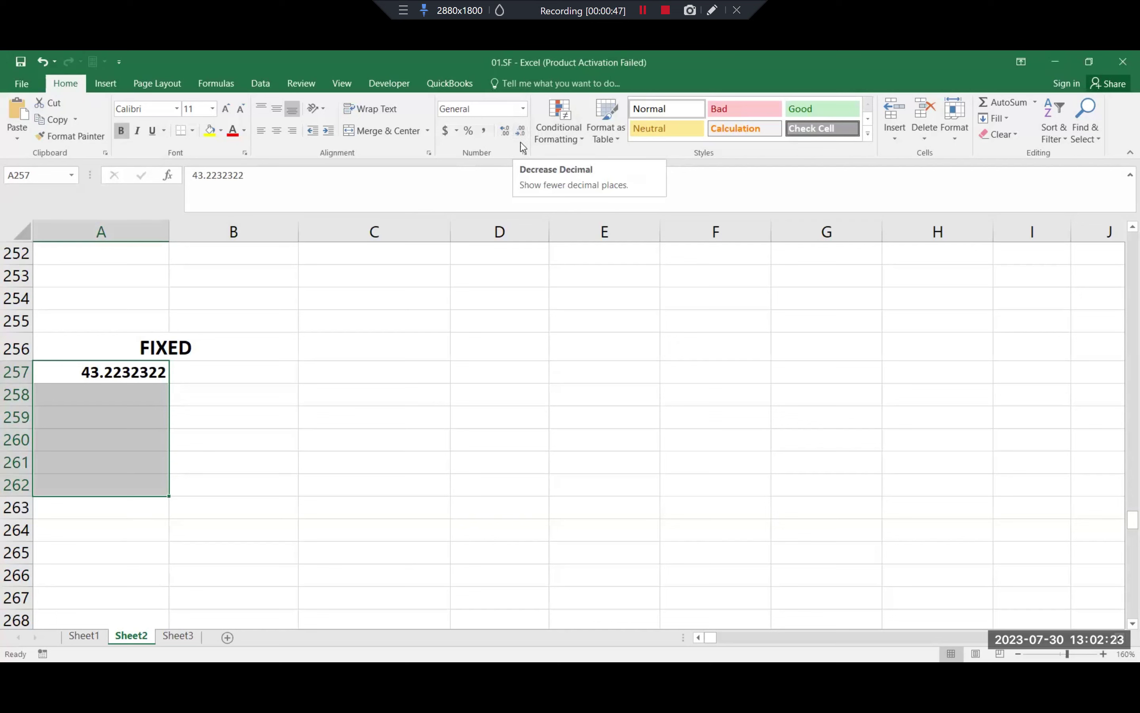
left_click(283, 464)
left_click(380, 419)
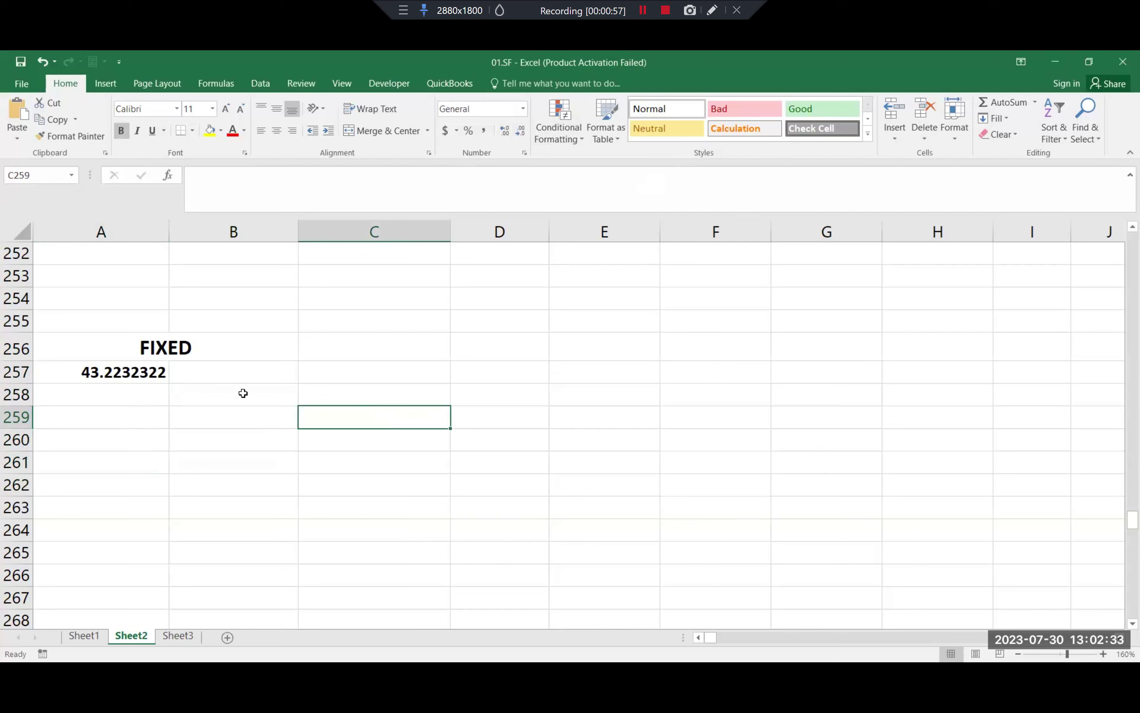
left_click(338, 391)
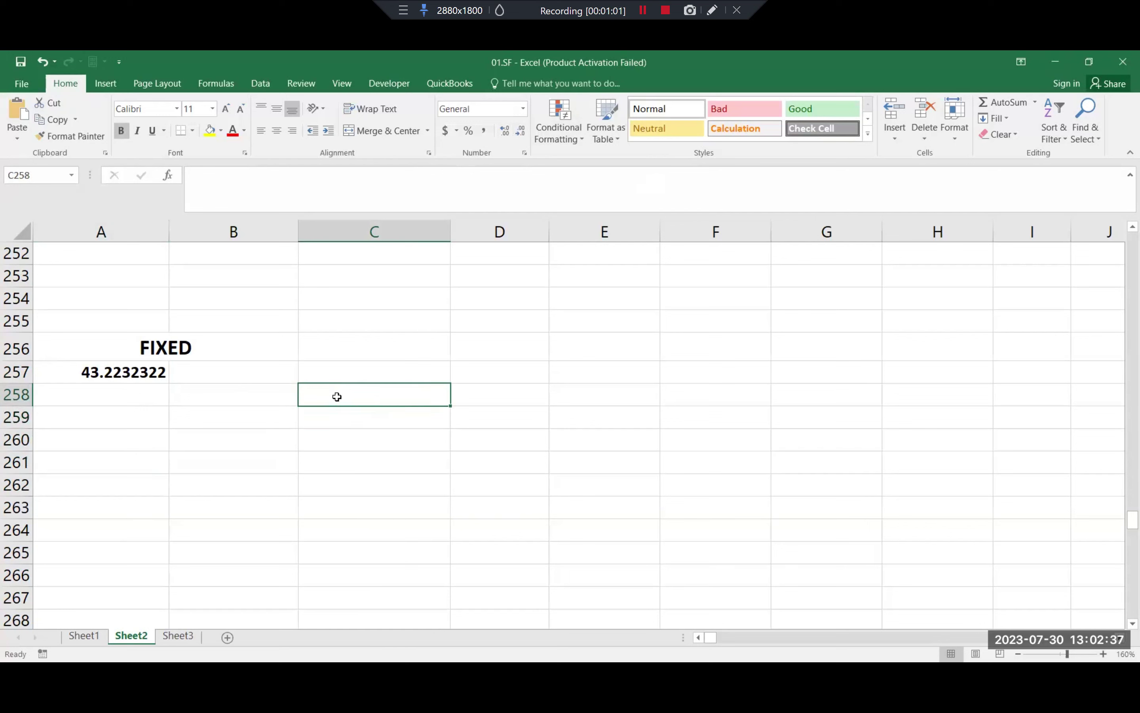
left_click(337, 415)
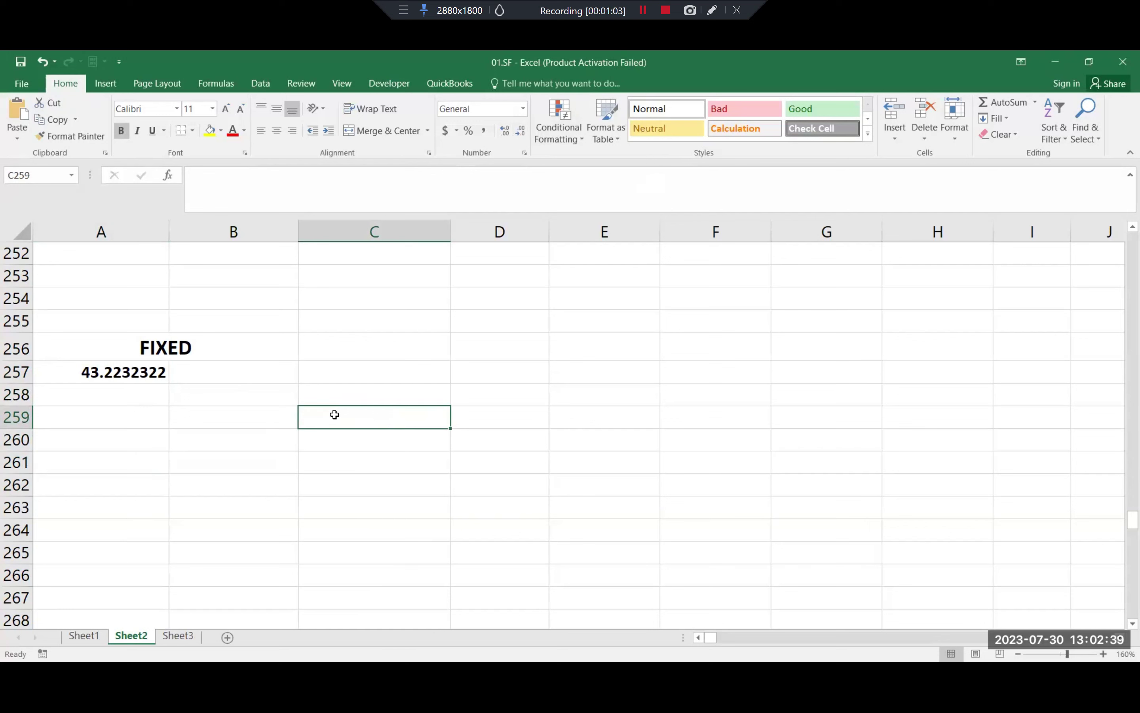
Step: Enter =FIXED(A257,2) in cell B259 to round the FIXED section's number to two decimals as text
left_click(286, 414)
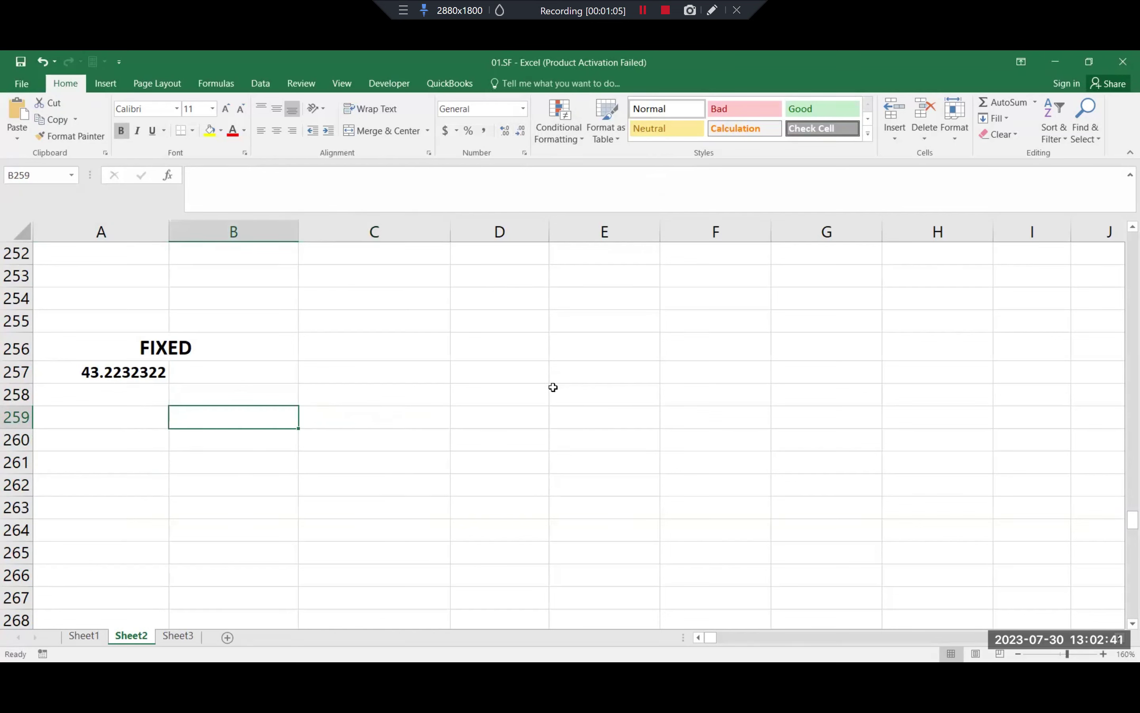
type("=")
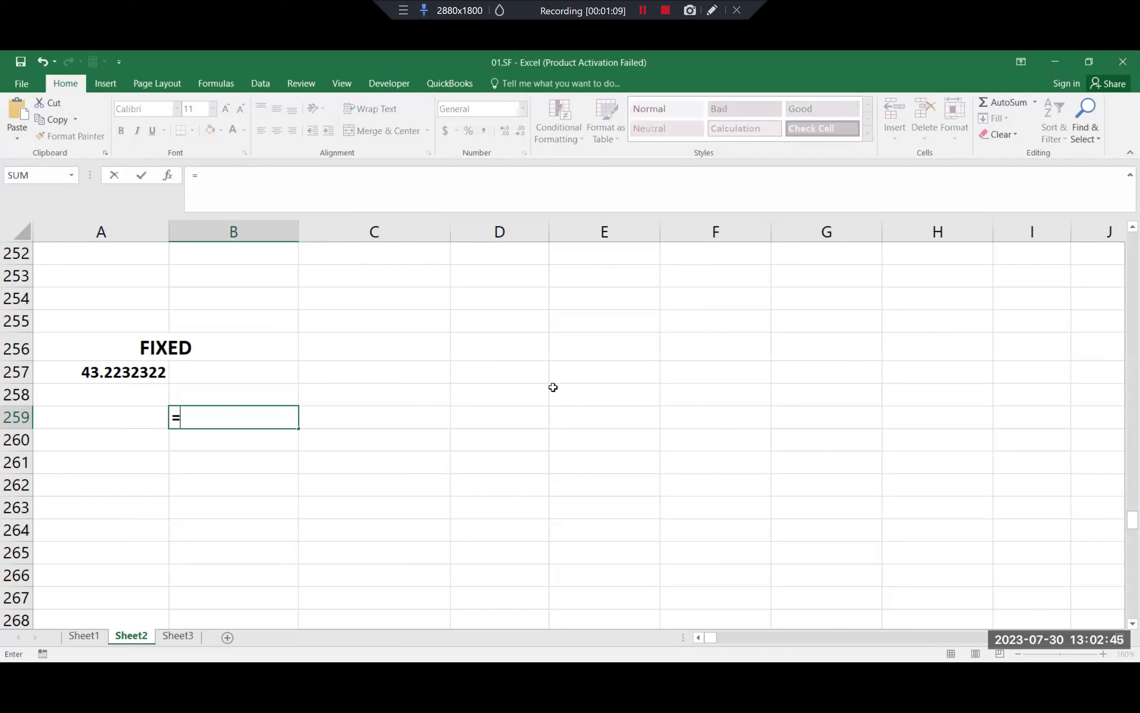
type("FIXED(")
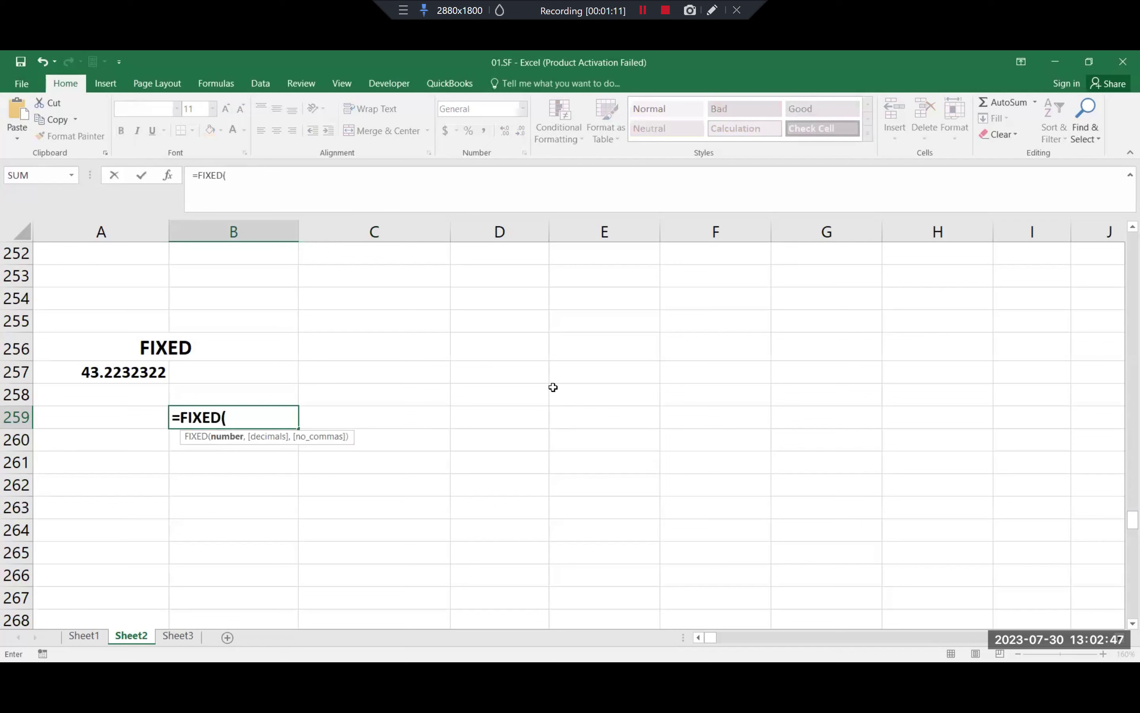
left_click(105, 370)
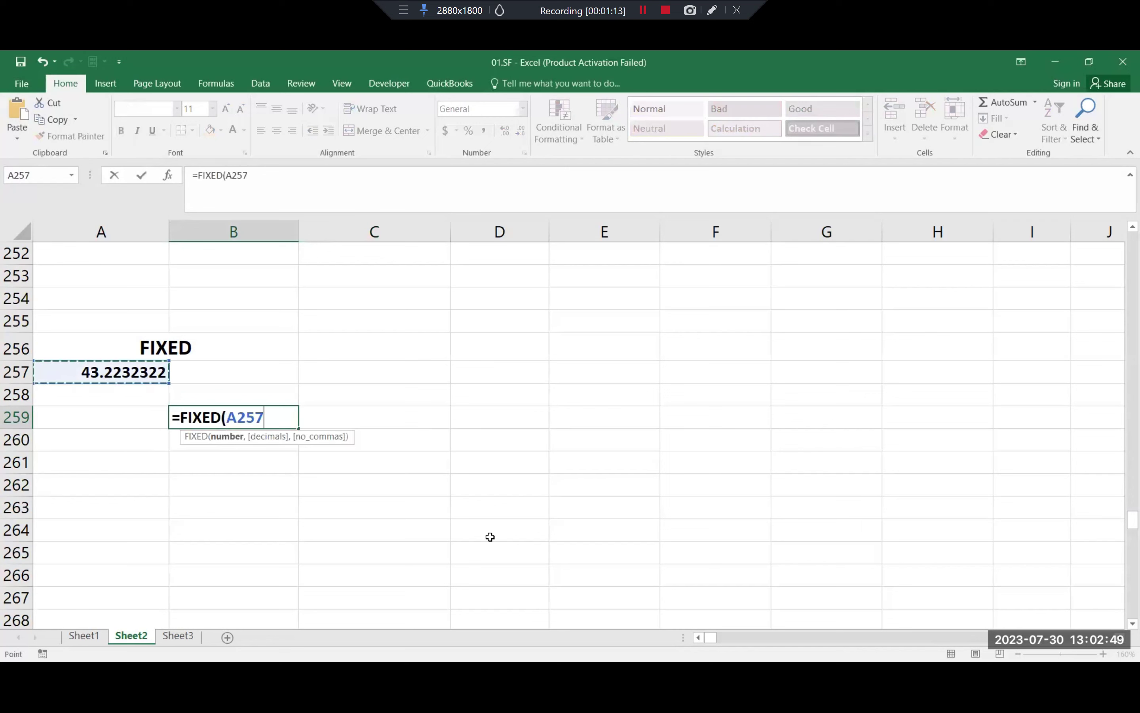
type(",")
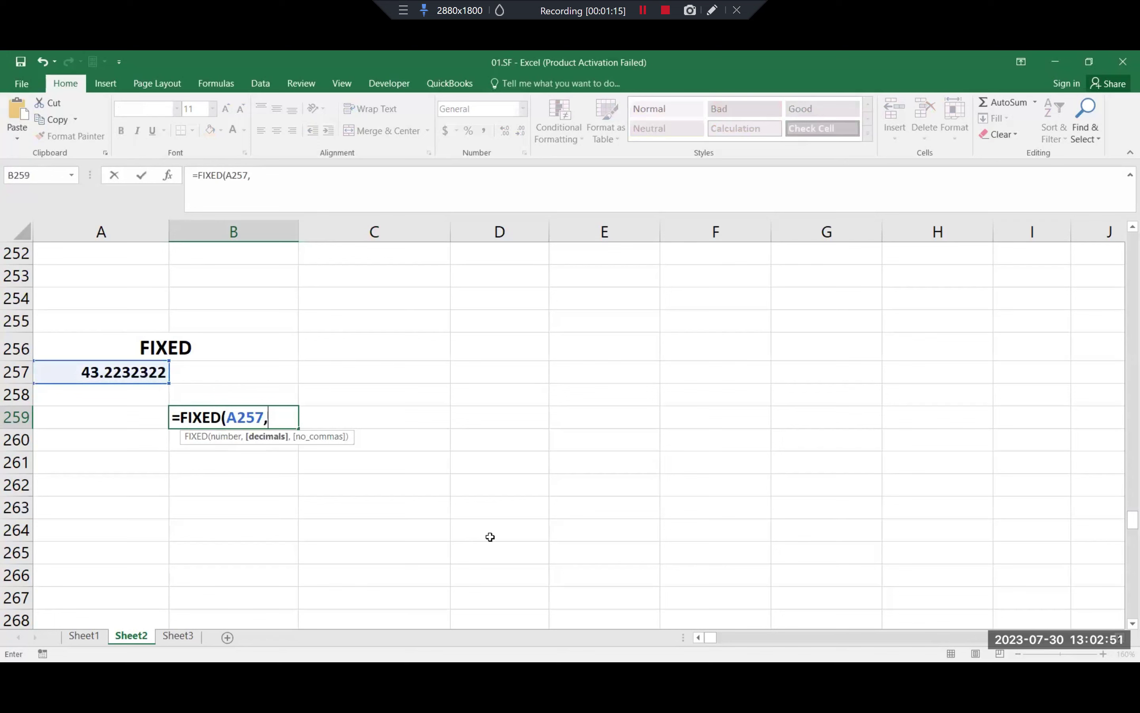
type("2)")
key("Return")
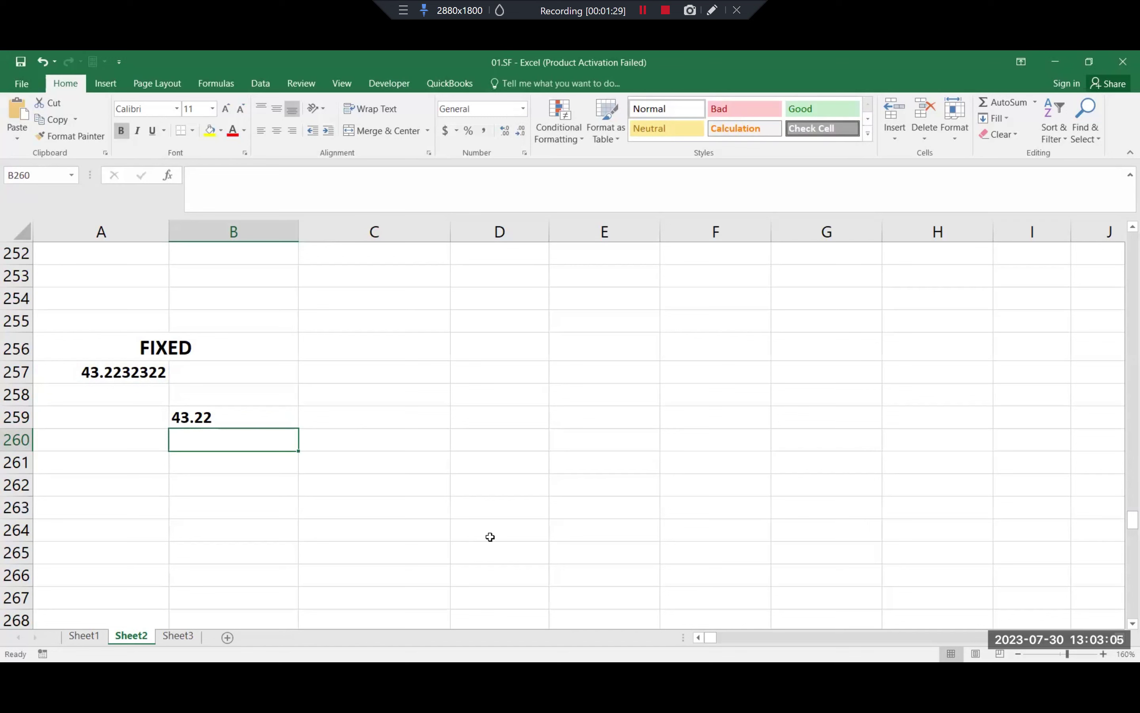
Step: Fill the FIXED formula from B259 down to B263, then clear the copies in B260:B263
left_click(245, 420)
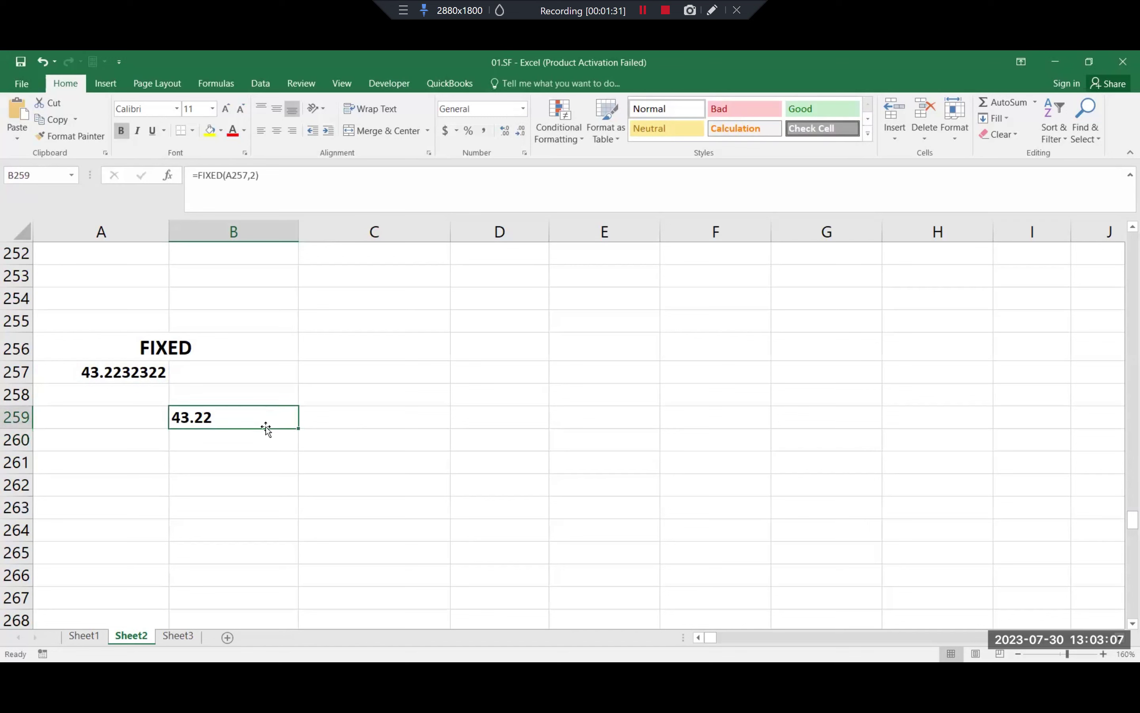
left_click_drag(298, 429, 250, 507)
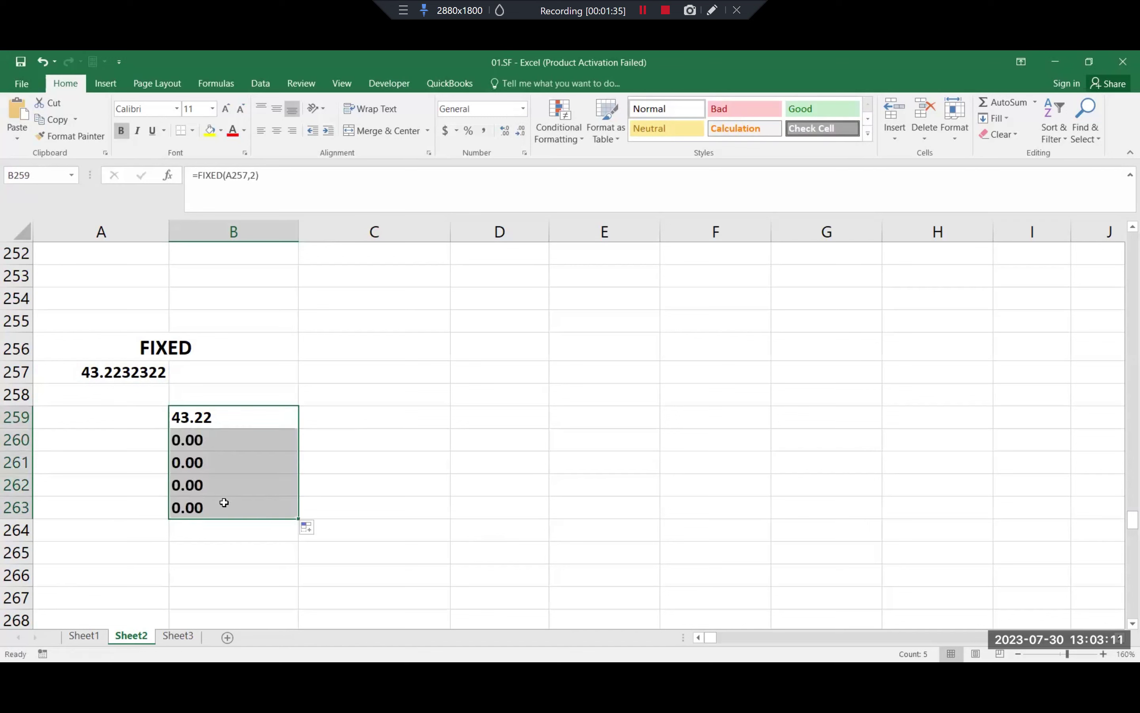
left_click_drag(234, 443, 235, 506)
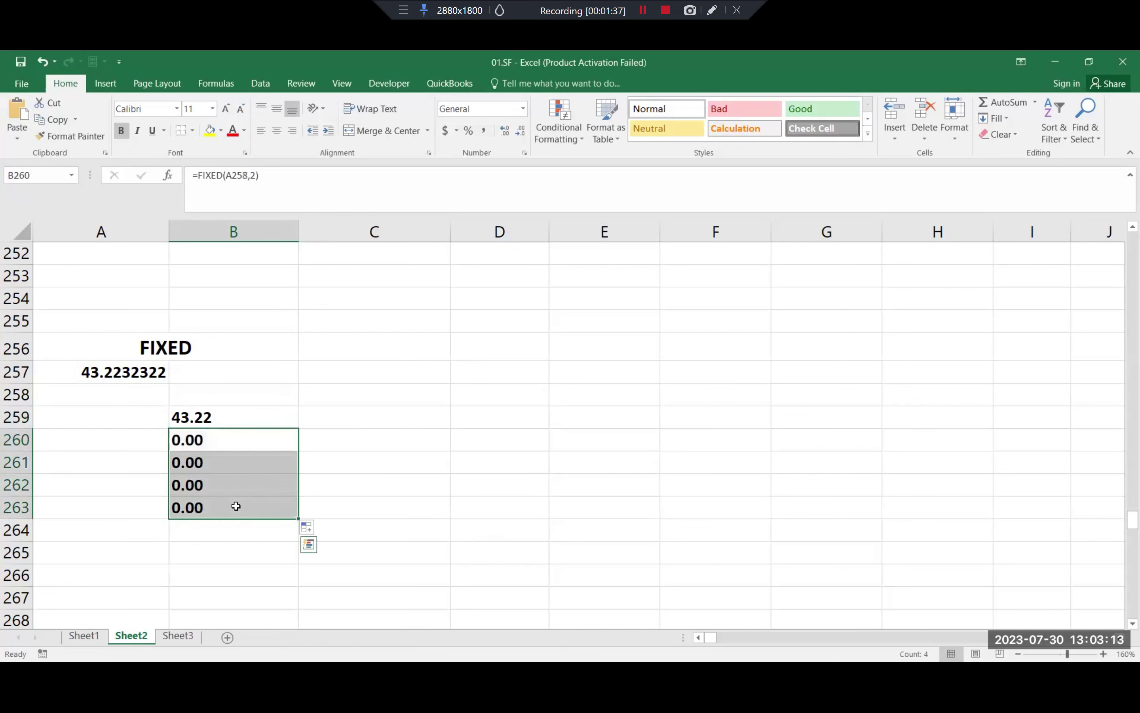
key("Delete")
Step: Change the decimals argument of the FIXED formula in B259 to 0
left_click(267, 421)
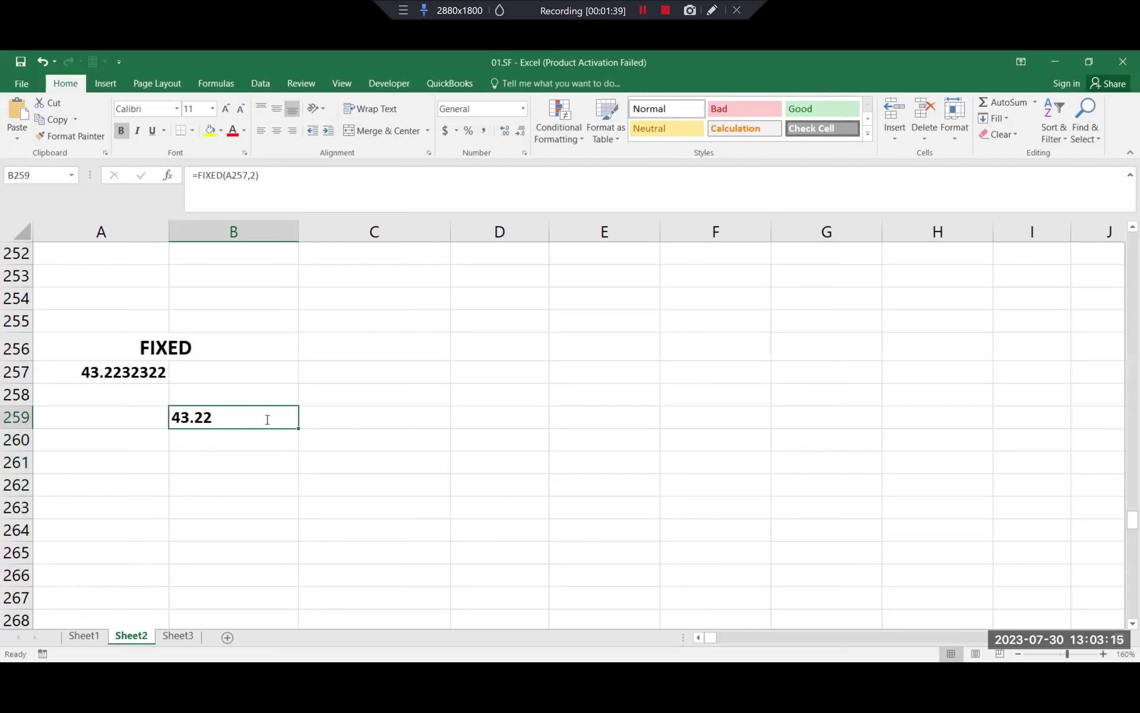
double_click(267, 420)
double_click(273, 418)
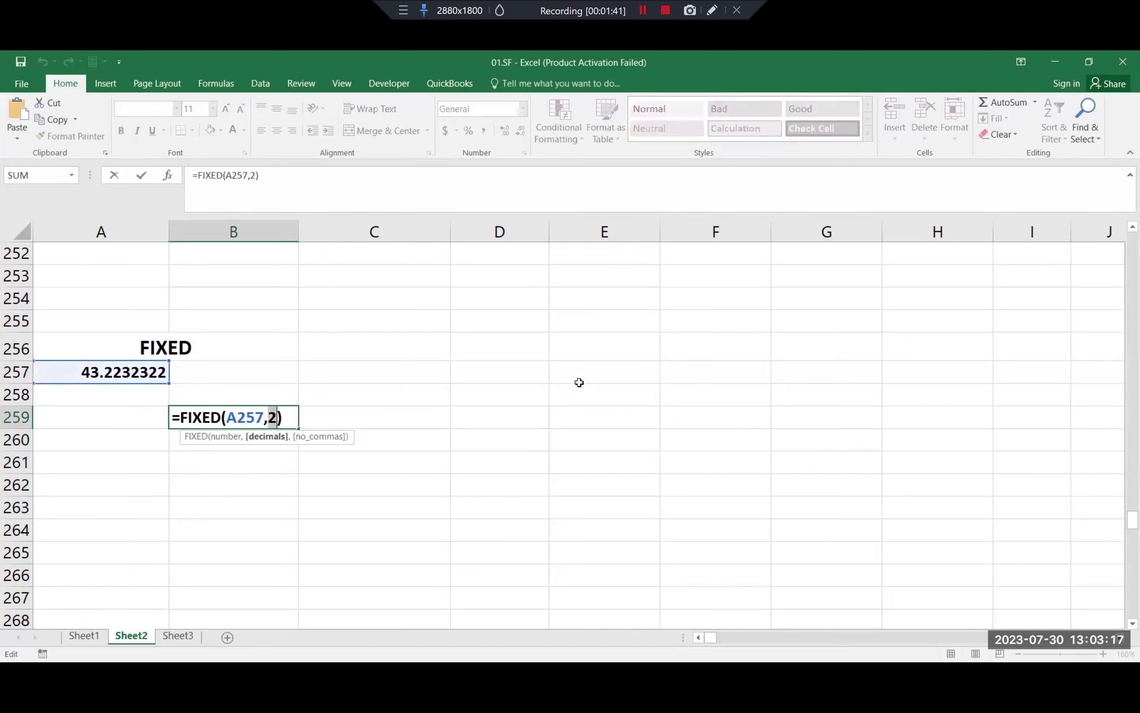
type("0")
key("Return")
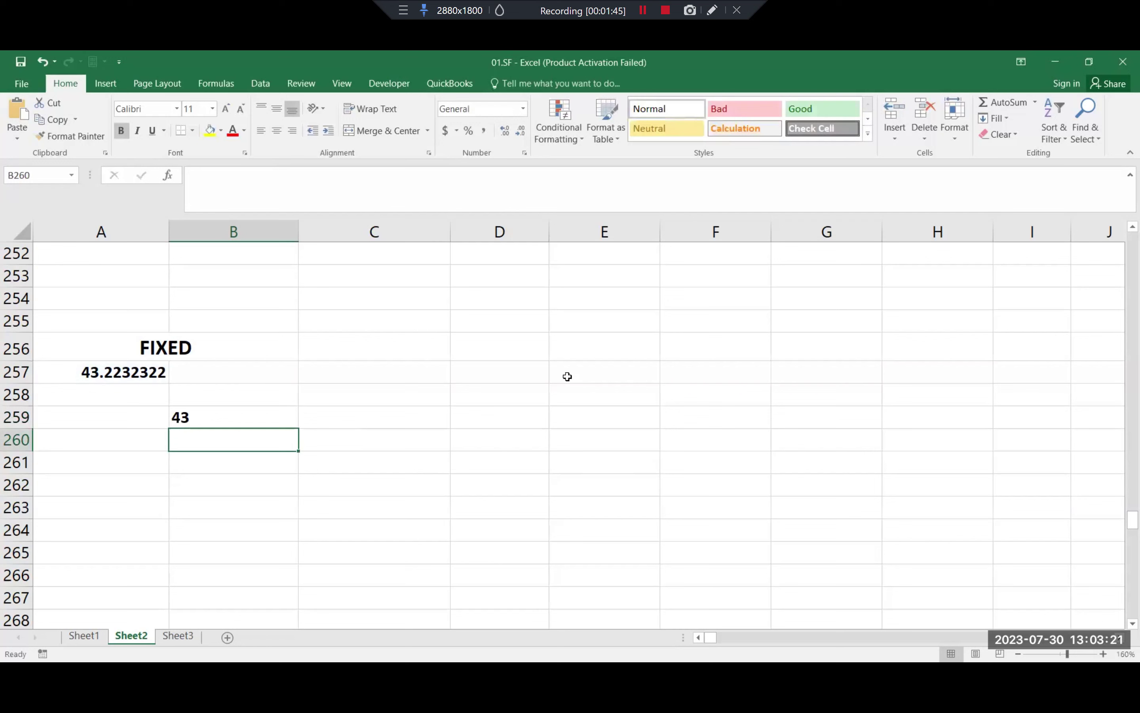
Step: Replace the first decimal digit of the number in A257 with 6, making it 43.6232322
left_click(94, 373)
double_click(100, 372)
left_click_drag(104, 372, 115, 373)
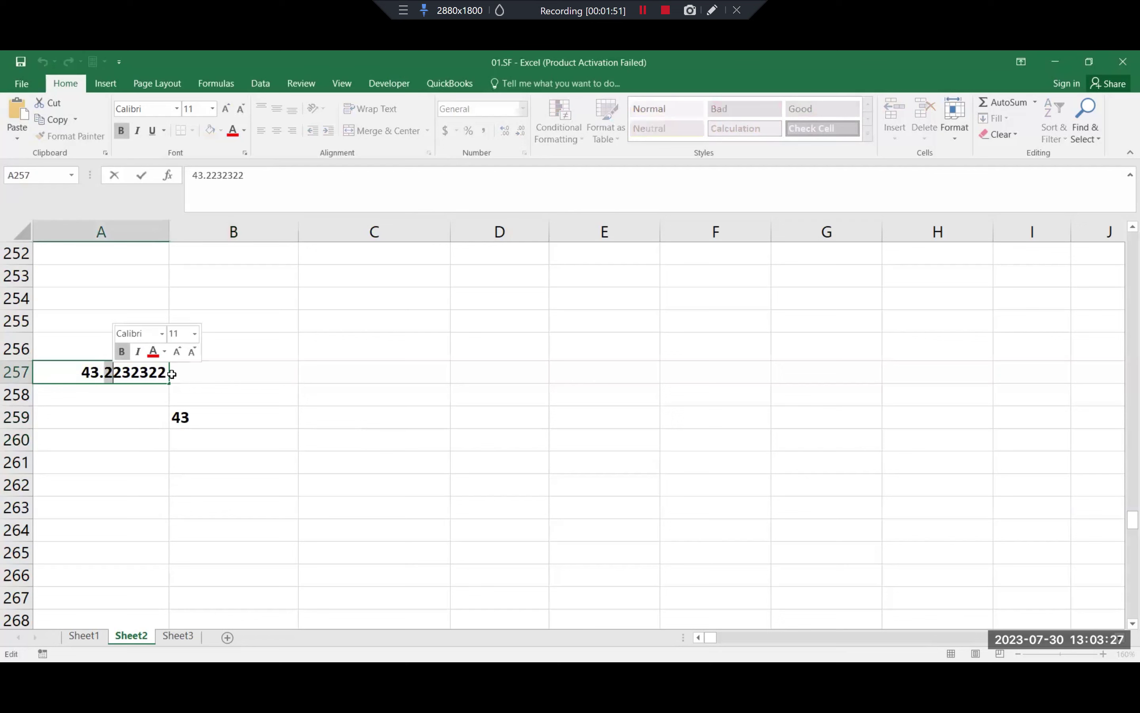
type("6")
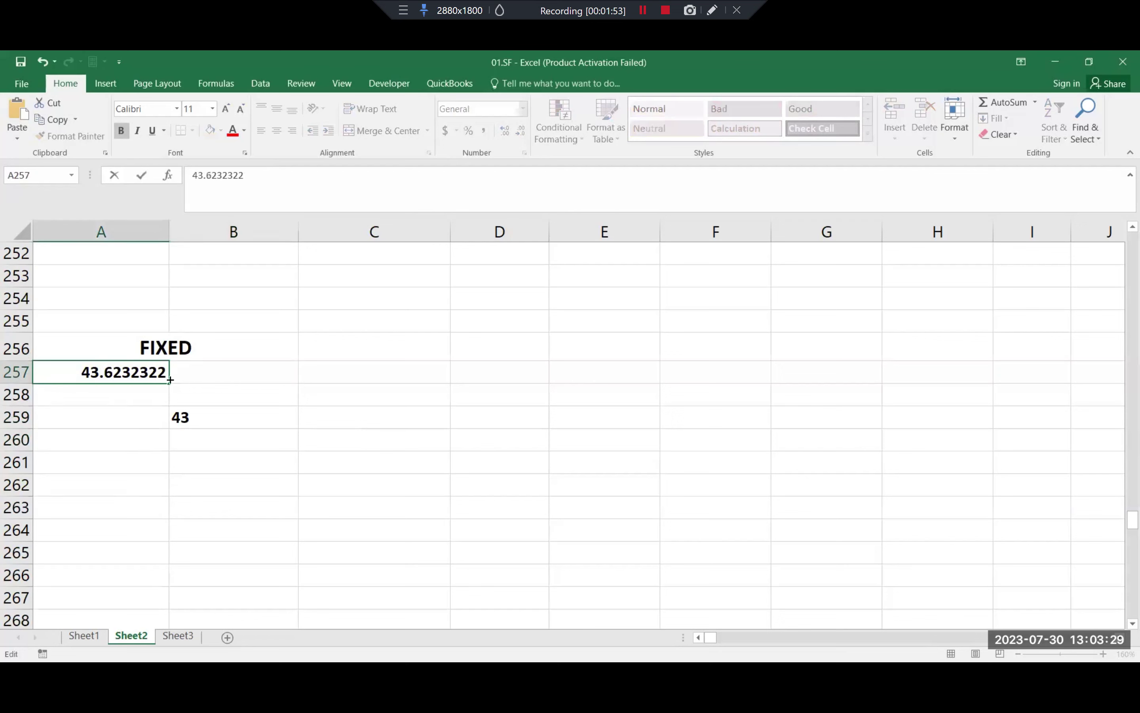
key("Return")
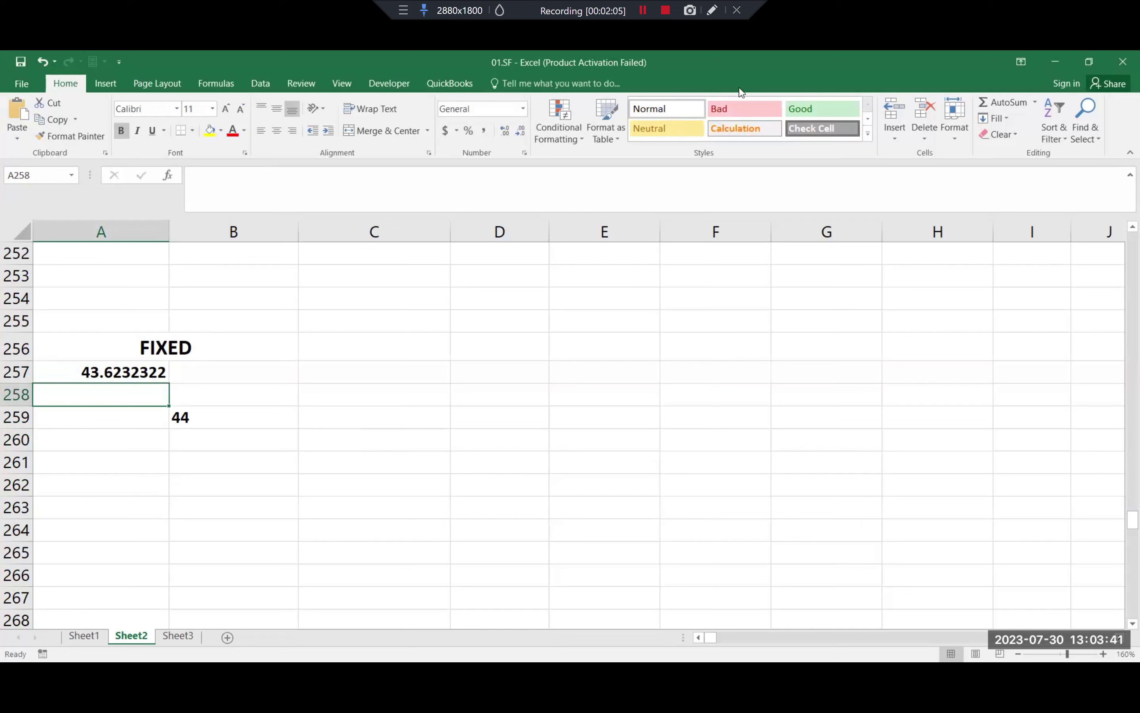
Step: Examine the FIXED formula in B259 and its arguments, leaving the formula as it is
left_click(1089, 473)
left_click(250, 418)
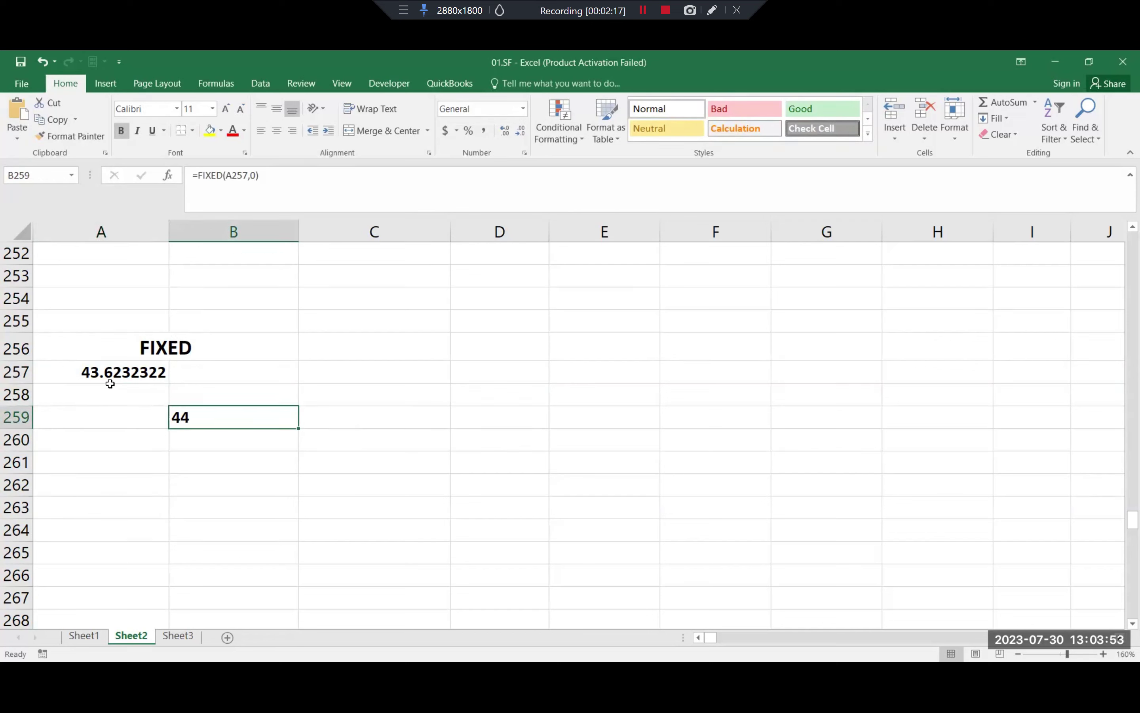
double_click(224, 416)
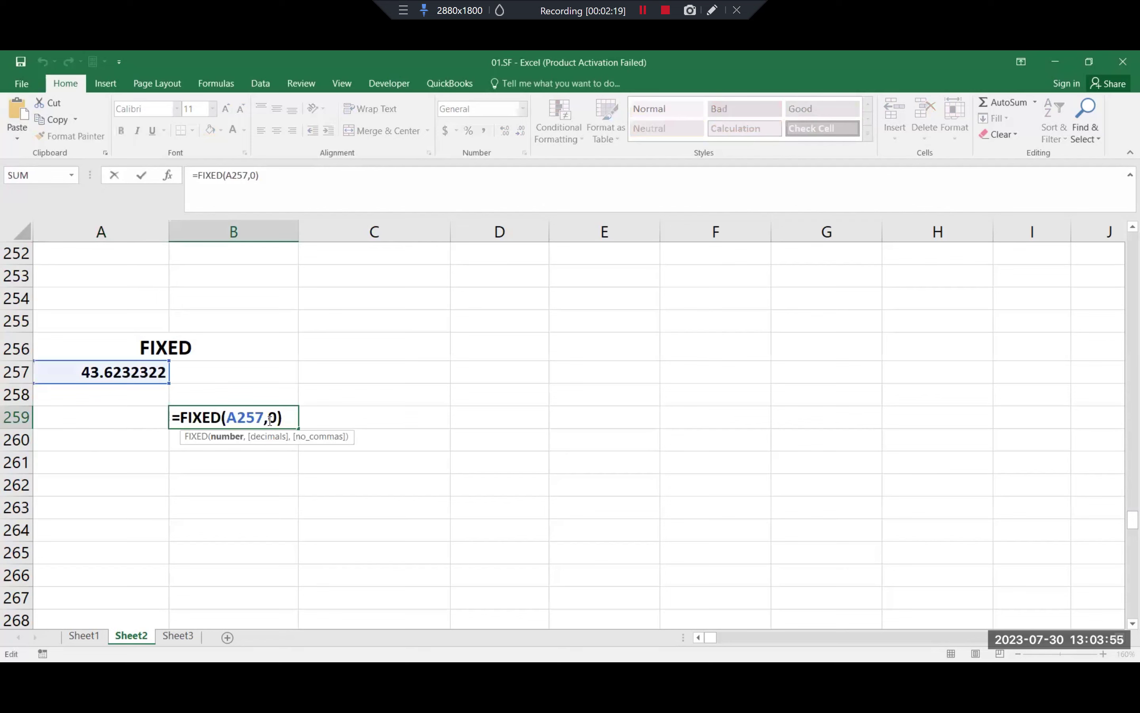
key("Tab")
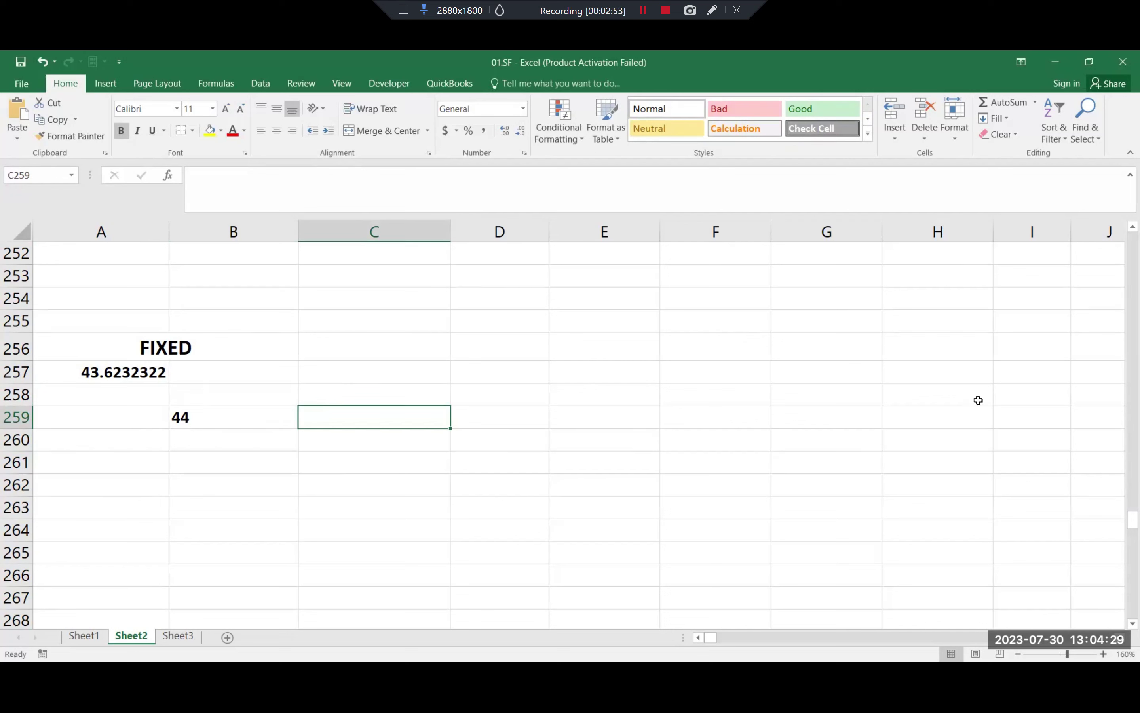
left_click(421, 477)
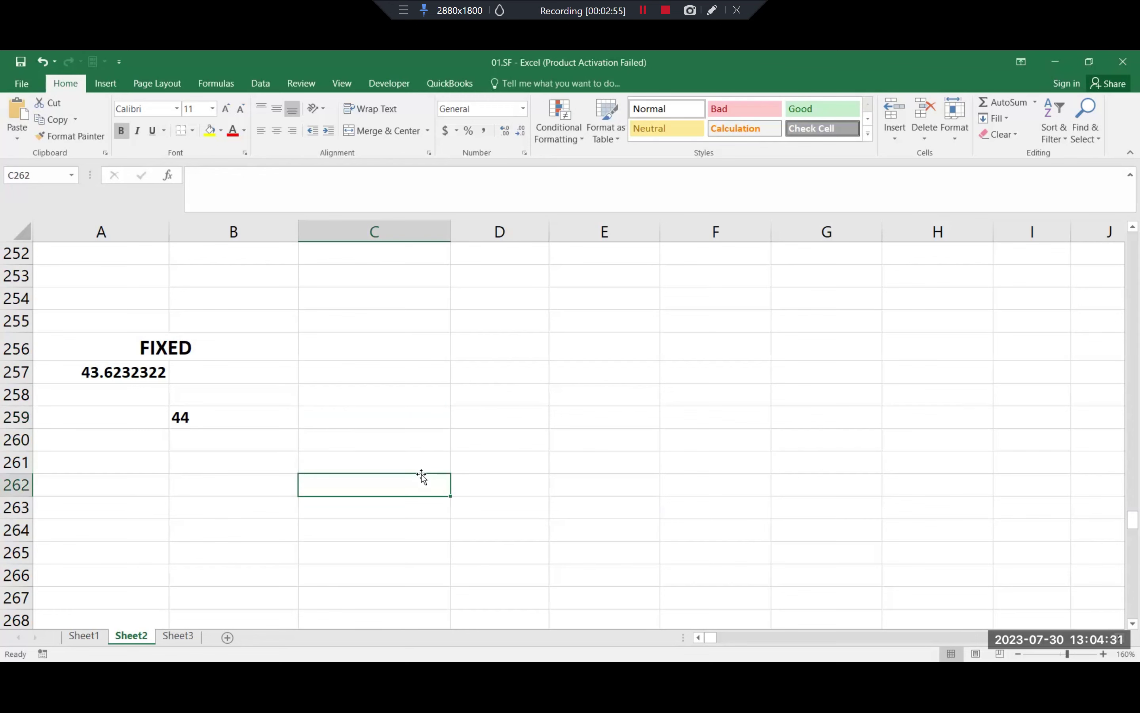
Step: Enter =CLEAN(A273) in cell B273 of the CLEAN section to strip the line break from the institute name, and review the formula
scroll(422, 477, "down", 3)
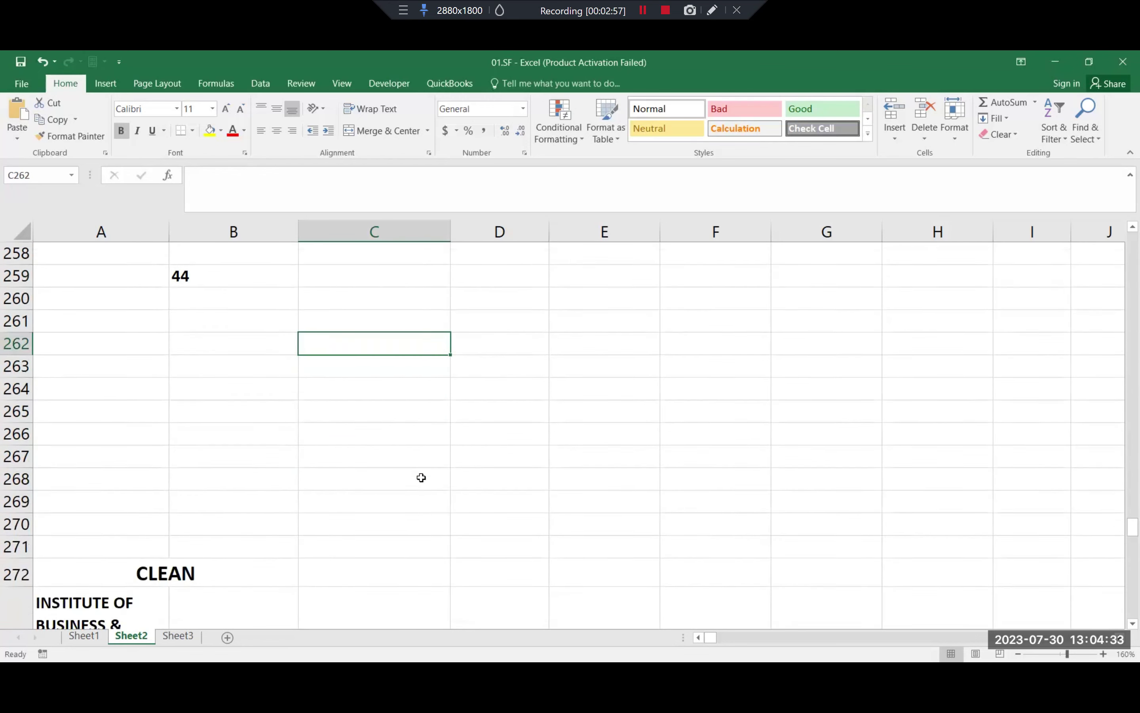
scroll(421, 477, "down", 2)
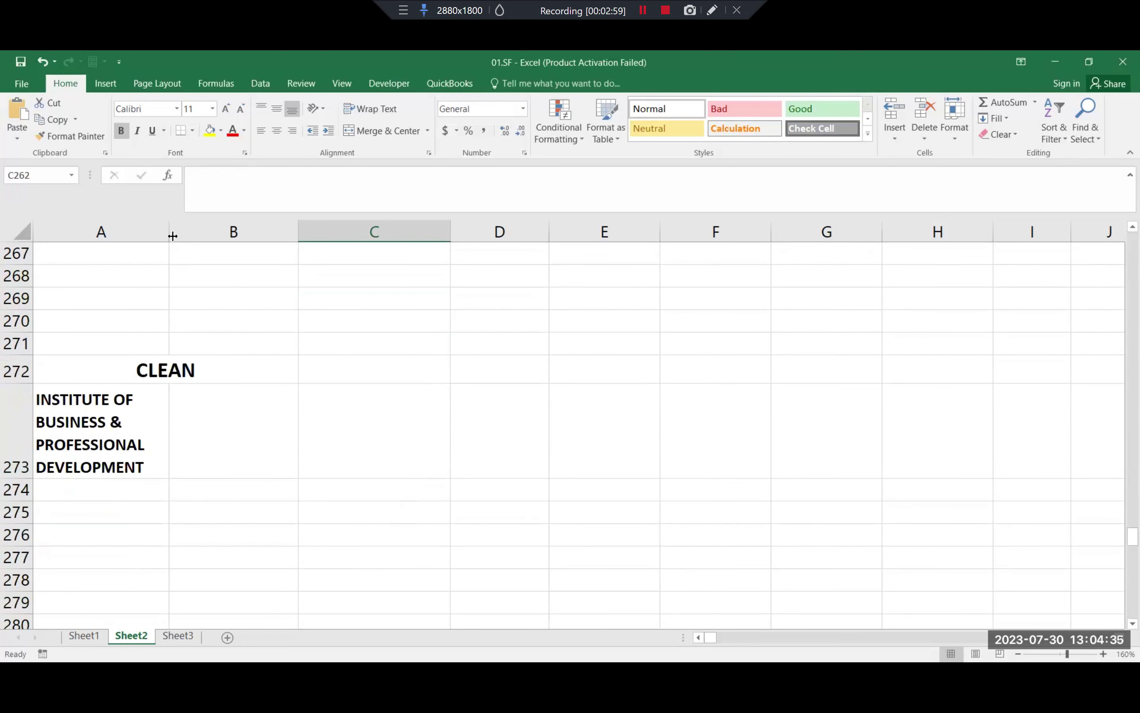
left_click_drag(173, 233, 174, 233)
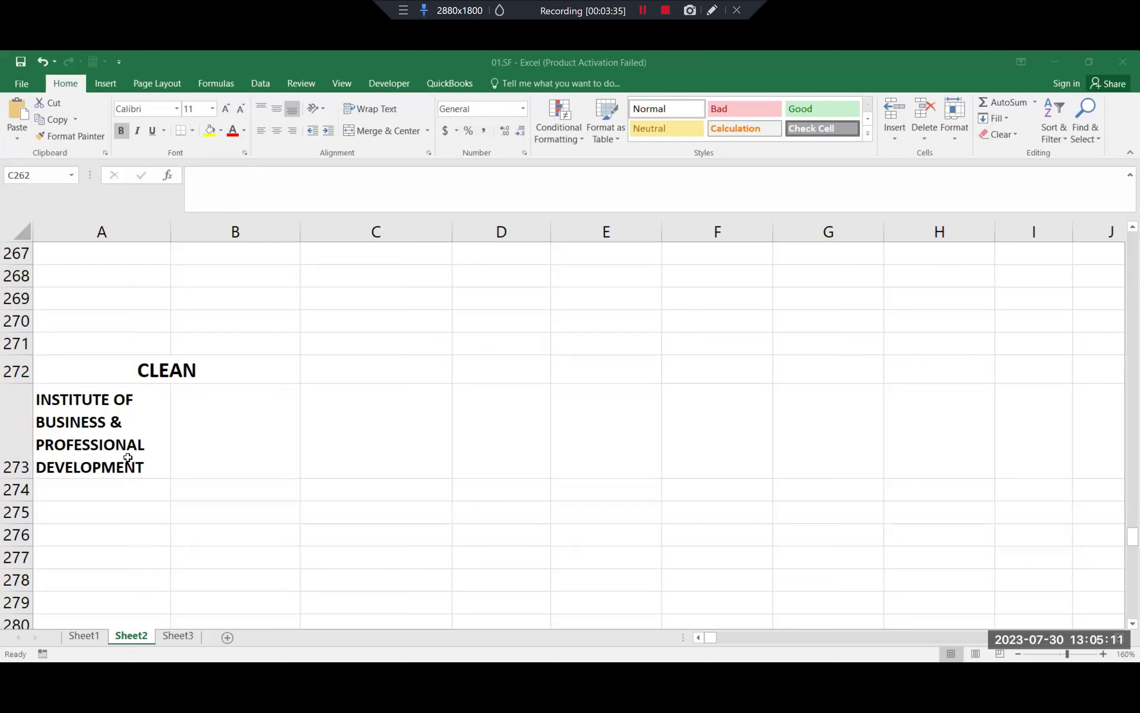
left_click(126, 458)
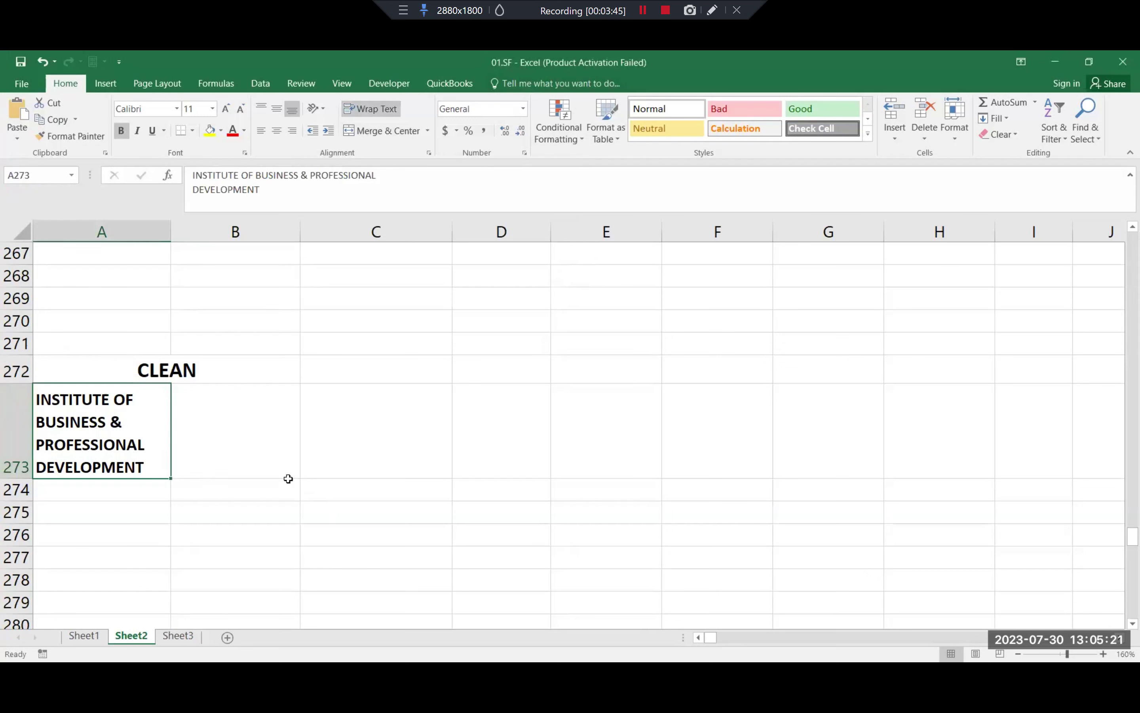
left_click(273, 448)
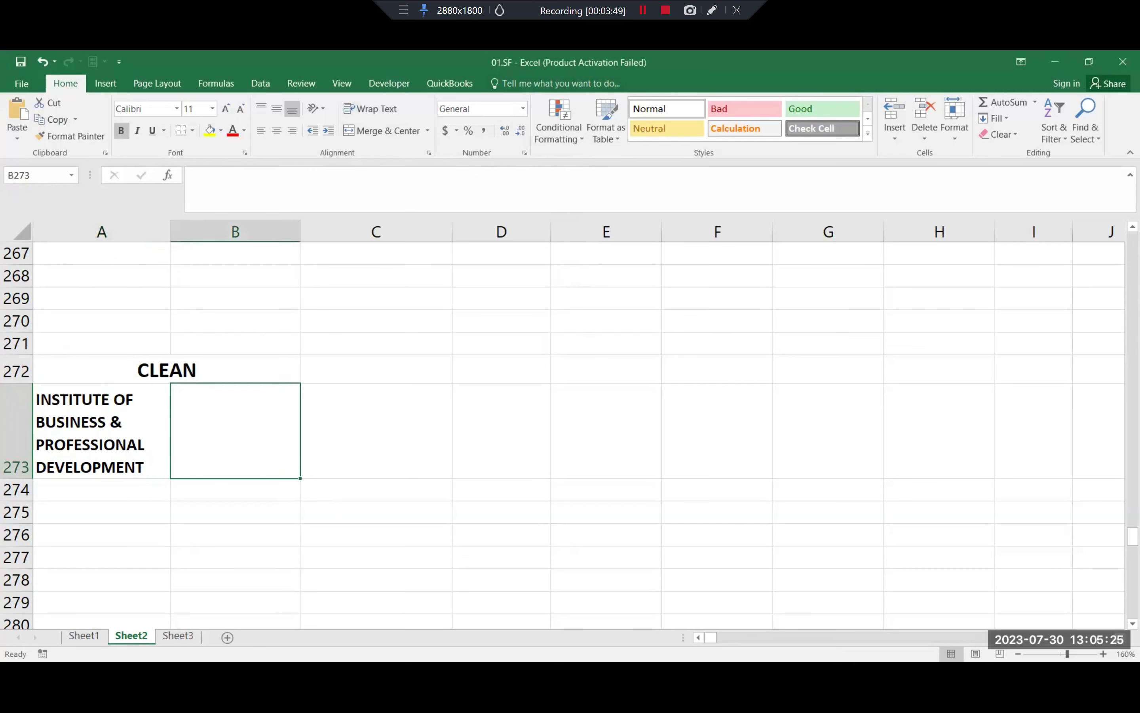
type("=")
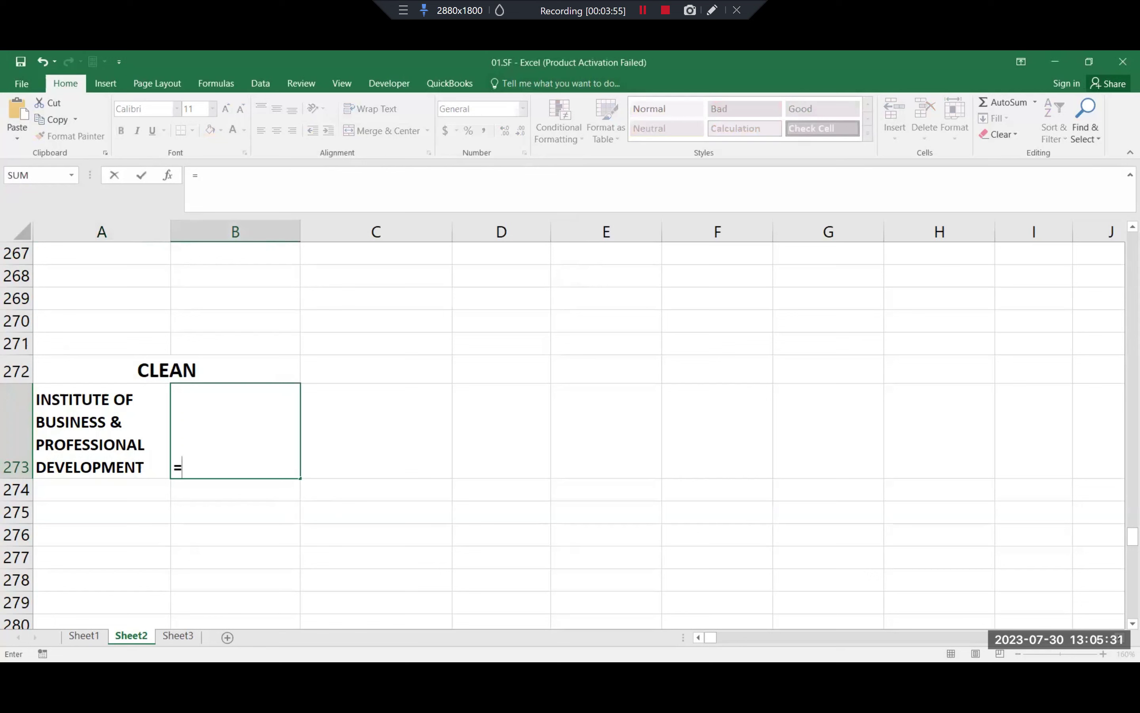
type("CLEAN(")
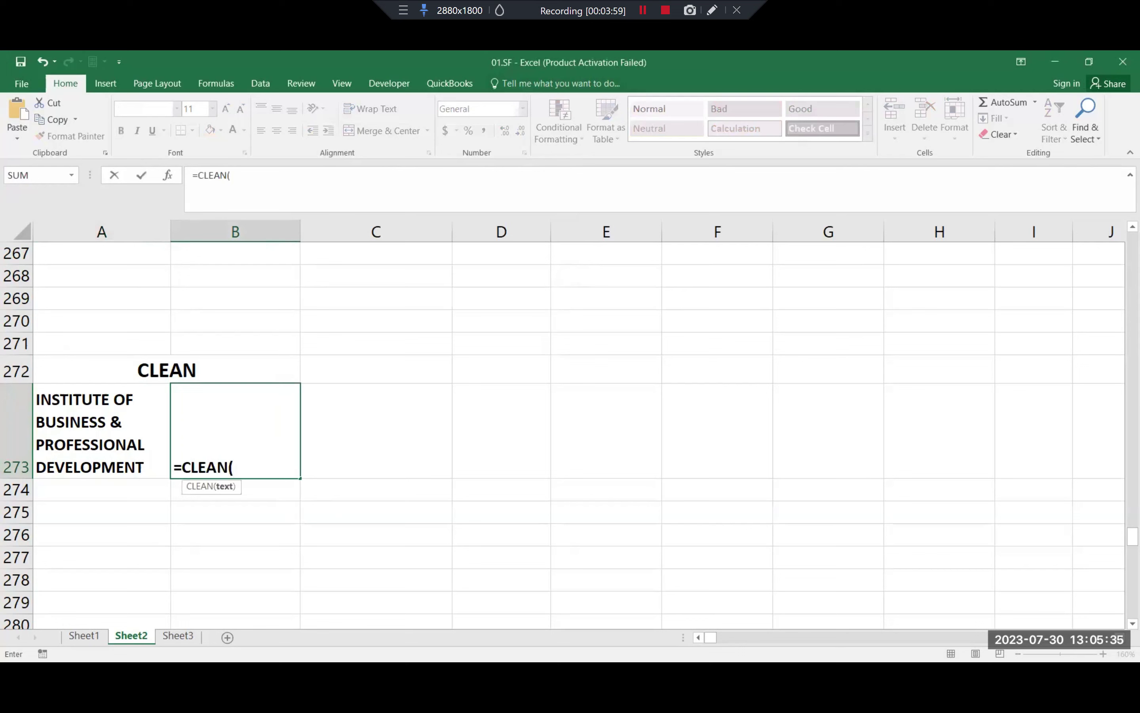
left_click(131, 443)
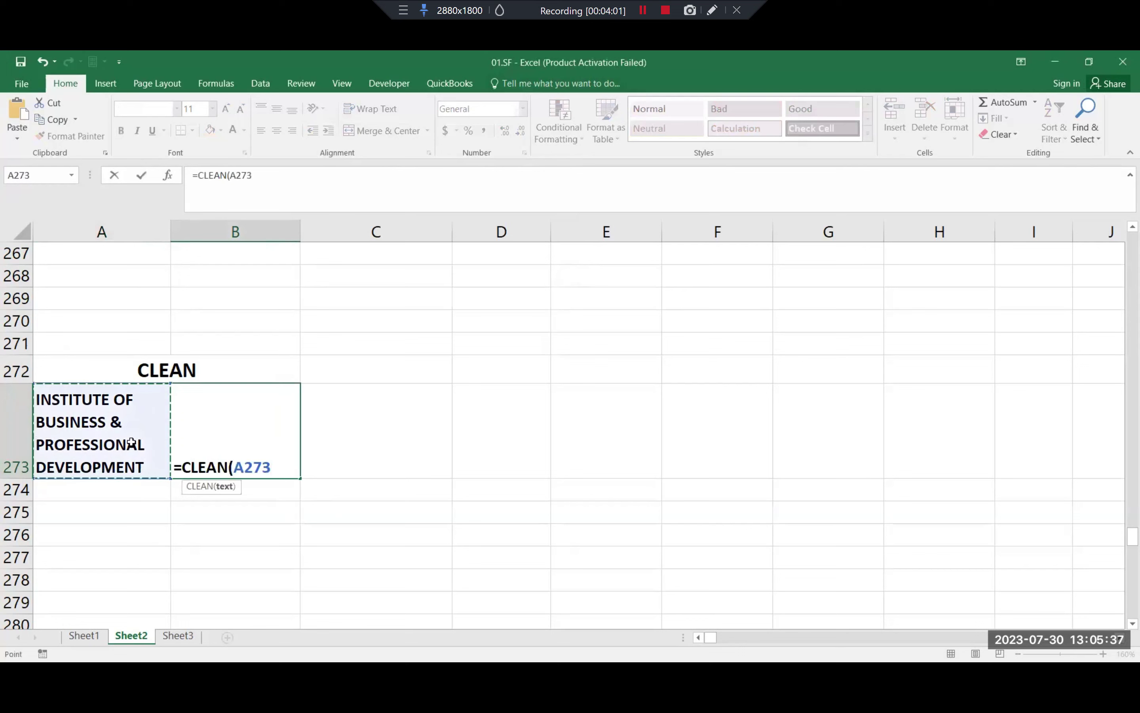
type(")")
key("Return")
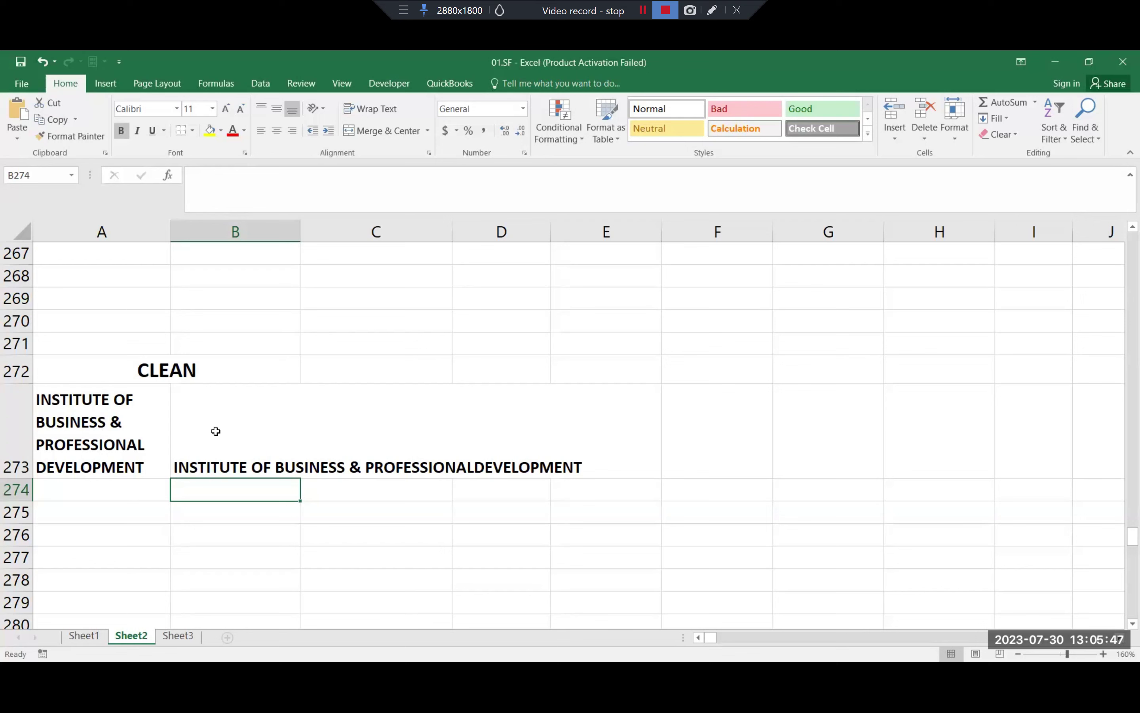
double_click(216, 448)
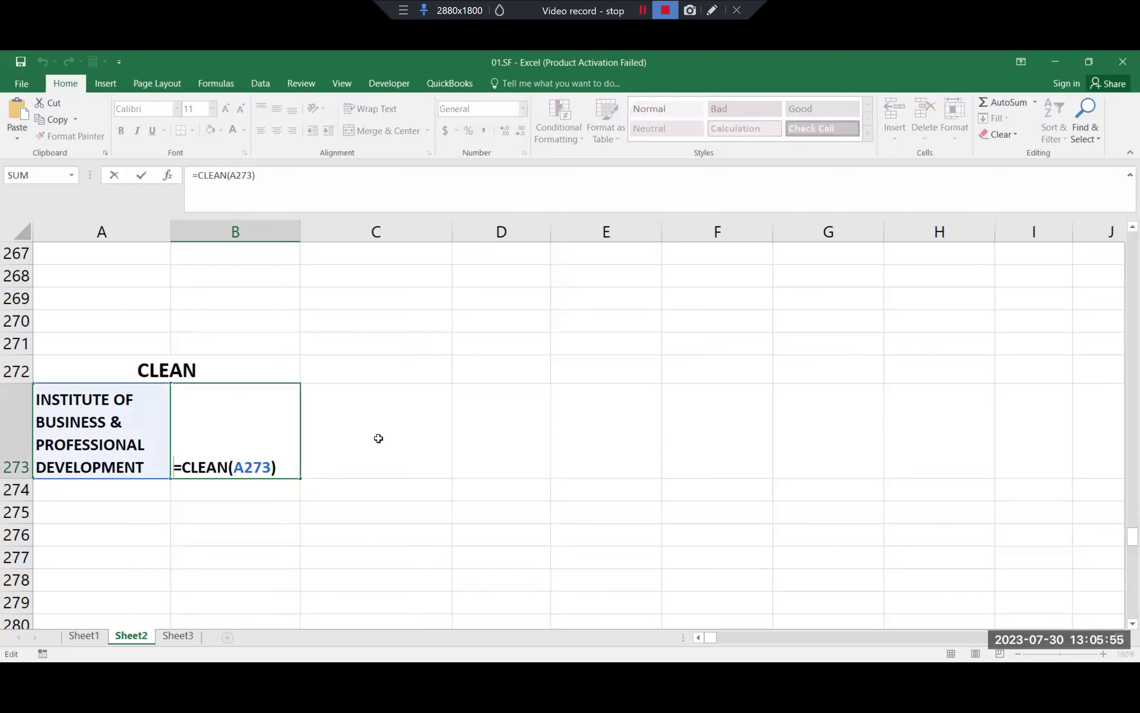
left_click(379, 439)
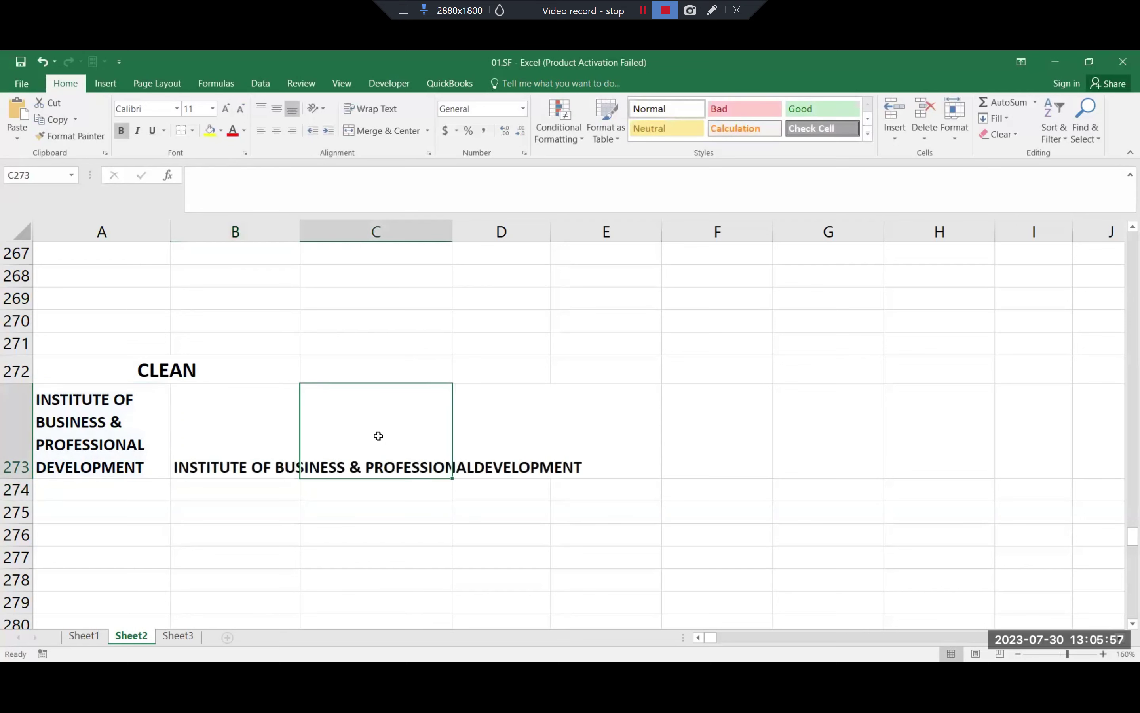